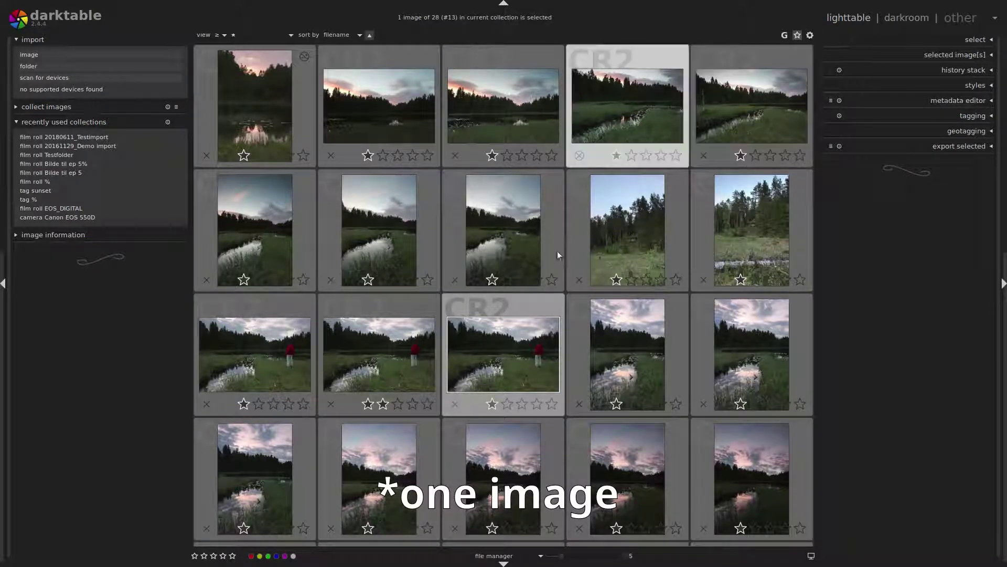
Open the first landscape shot of the person in the red jacket in the darkroom and copy its edit history
{"action": "double_click", "coordinate": [255, 354]}
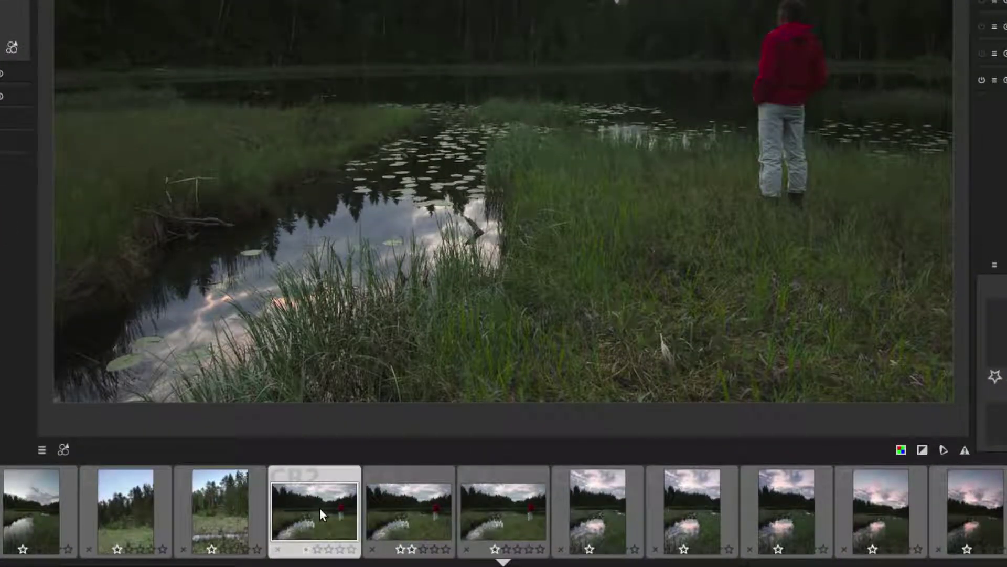
{"action": "key", "text": "ctrl+c"}
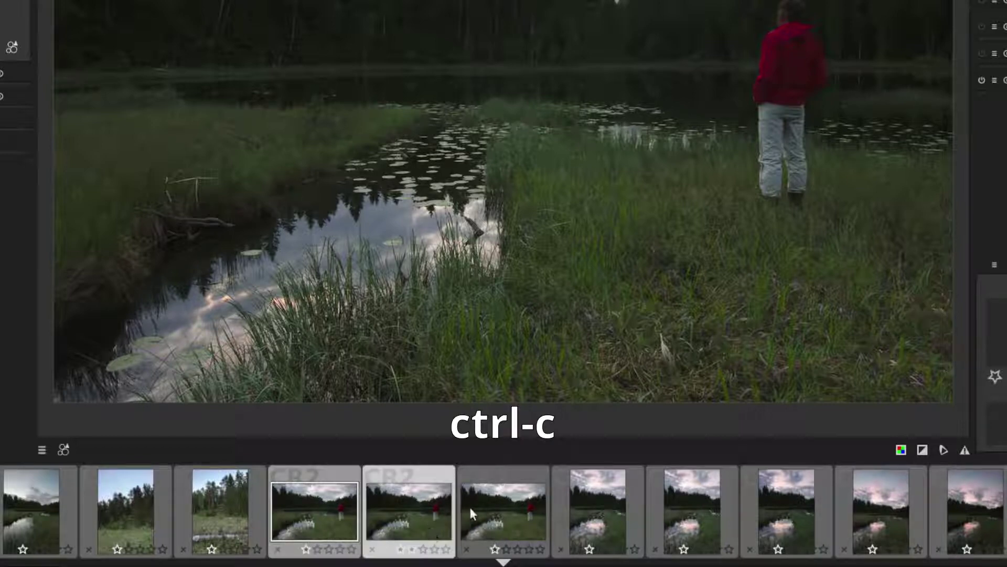
Select several non-adjacent filmstrip images individually, beginning with the second red-jacket shot
{"action": "left_click", "coordinate": [414, 508]}
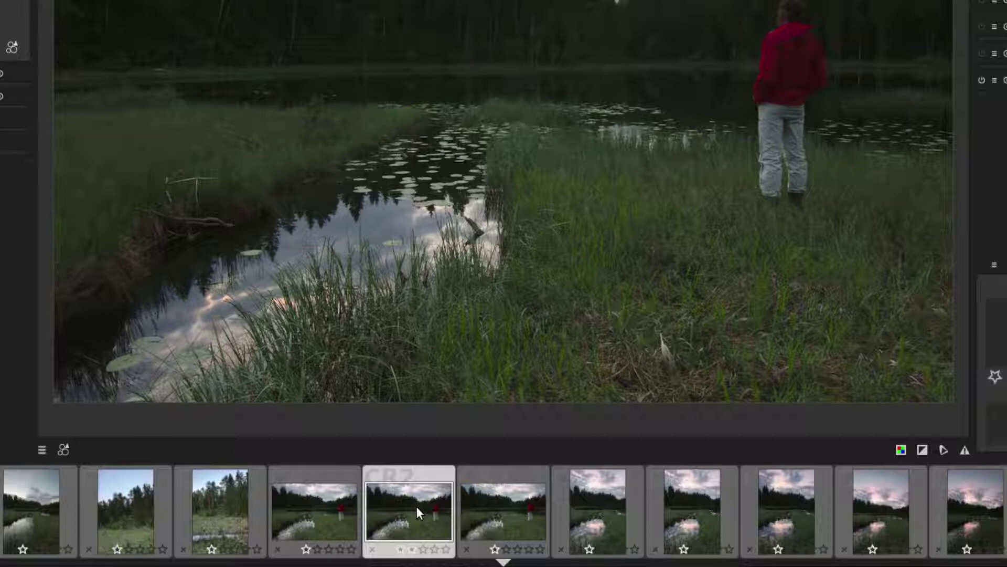
{"action": "left_click", "coordinate": [517, 513], "text": "ctrl"}
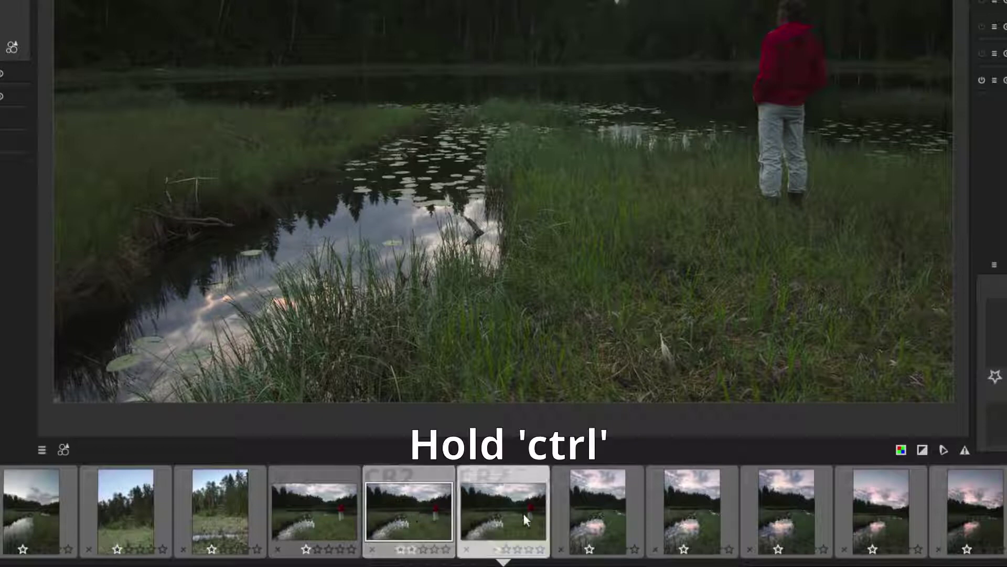
{"action": "left_click", "coordinate": [682, 512], "text": "ctrl"}
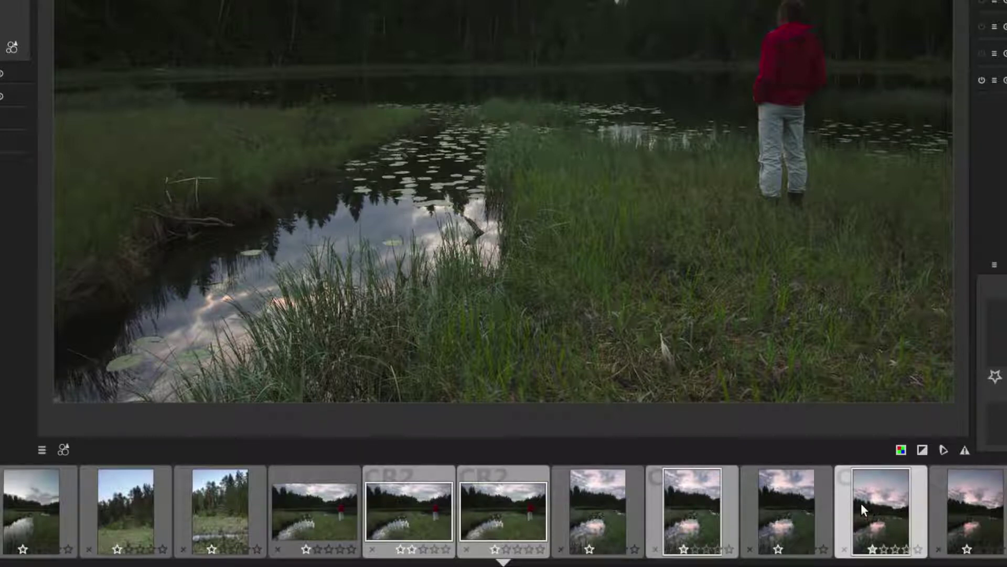
Paste the copied edits onto the five consecutive filmstrip images after the source, and return to the lighttable with the source image selected
{"action": "left_click", "coordinate": [426, 512]}
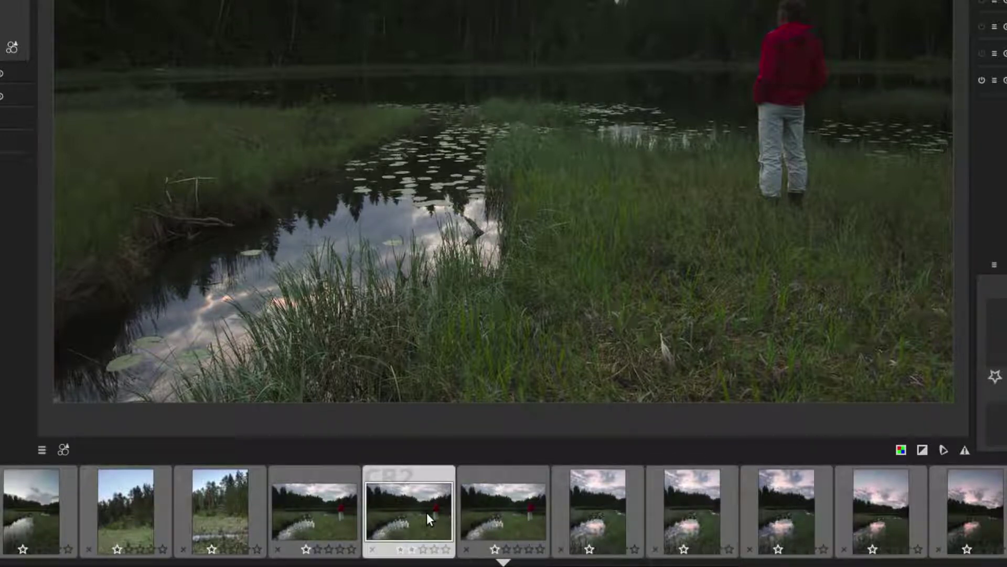
{"action": "left_click", "coordinate": [787, 514], "text": "shift"}
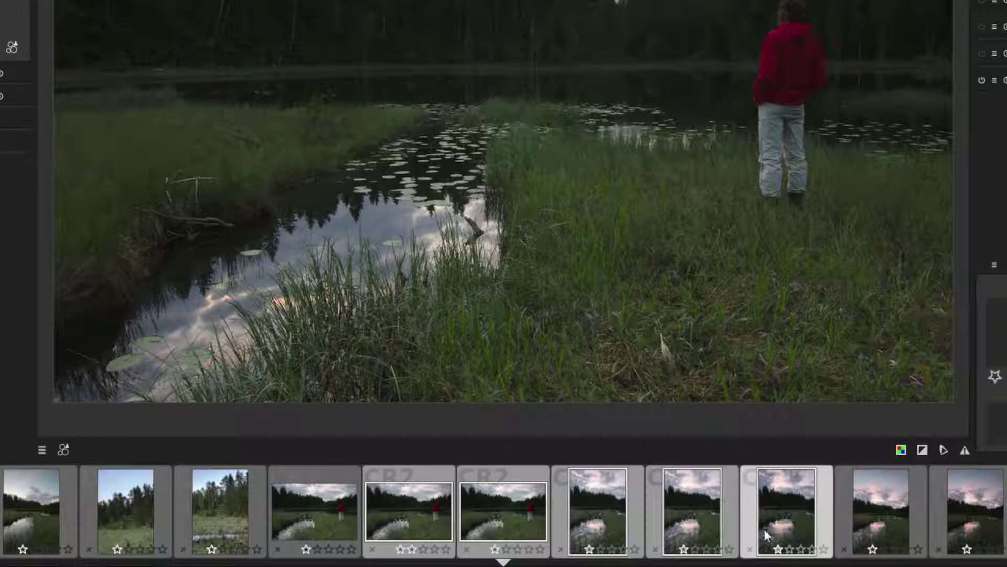
{"action": "key", "text": "ctrl+v"}
{"action": "left_click", "coordinate": [316, 511]}
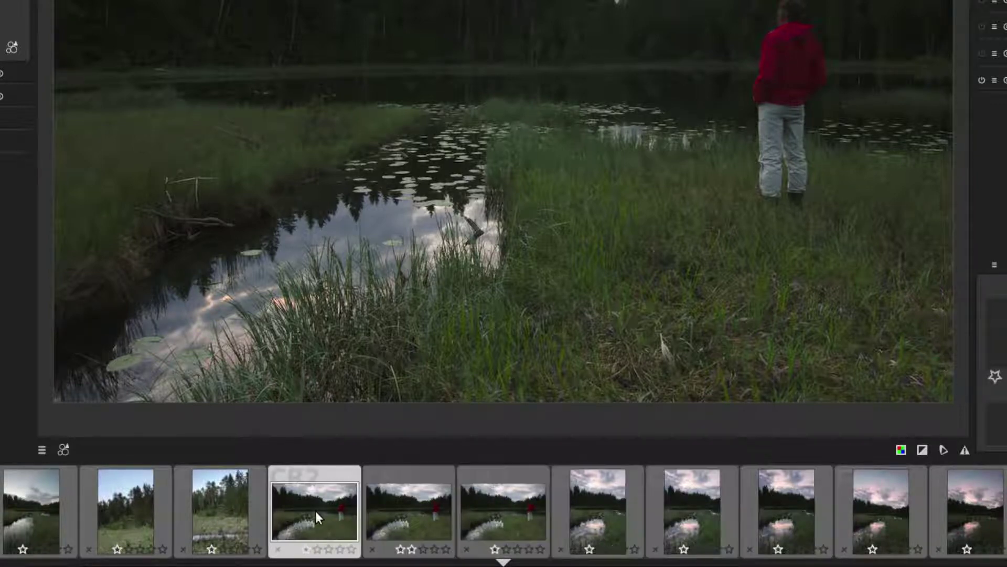
{"action": "key", "text": "l"}
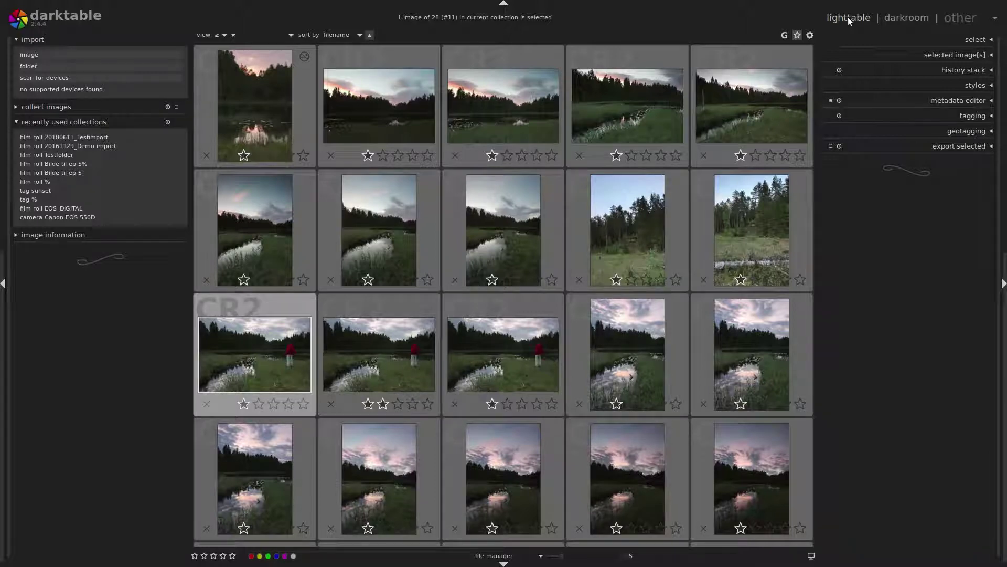
Switch to the file manager, reveal hidden files in the home folder and locate library.db in .config/darktable
{"action": "key", "text": "alt+Tab"}
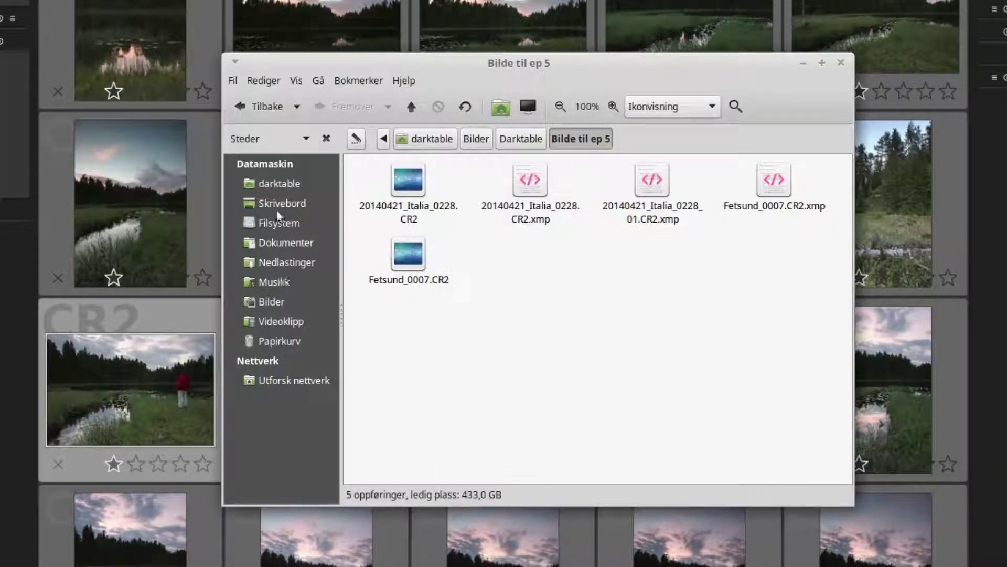
{"action": "left_click", "coordinate": [281, 184]}
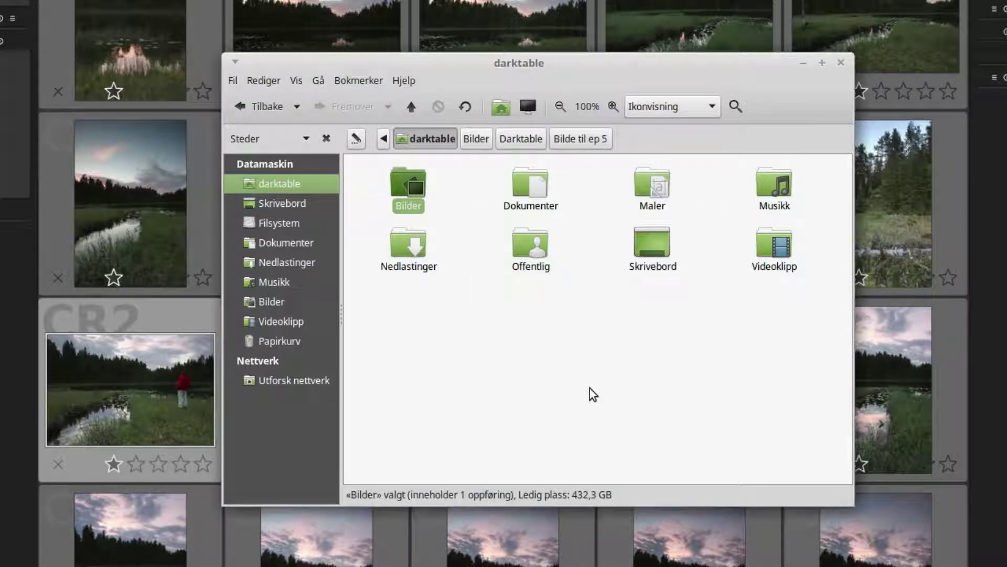
{"action": "key", "text": "ctrl+h"}
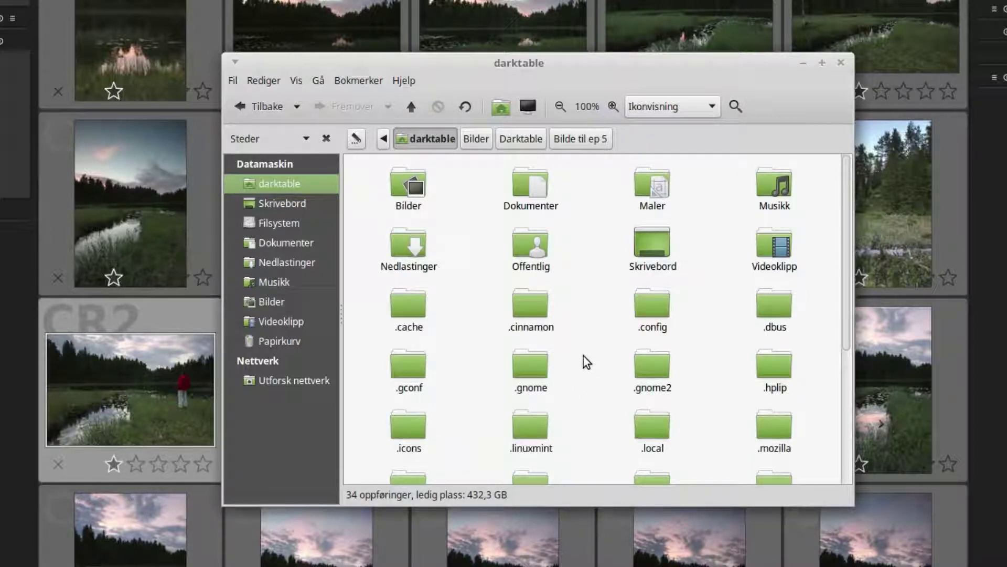
{"action": "double_click", "coordinate": [652, 308]}
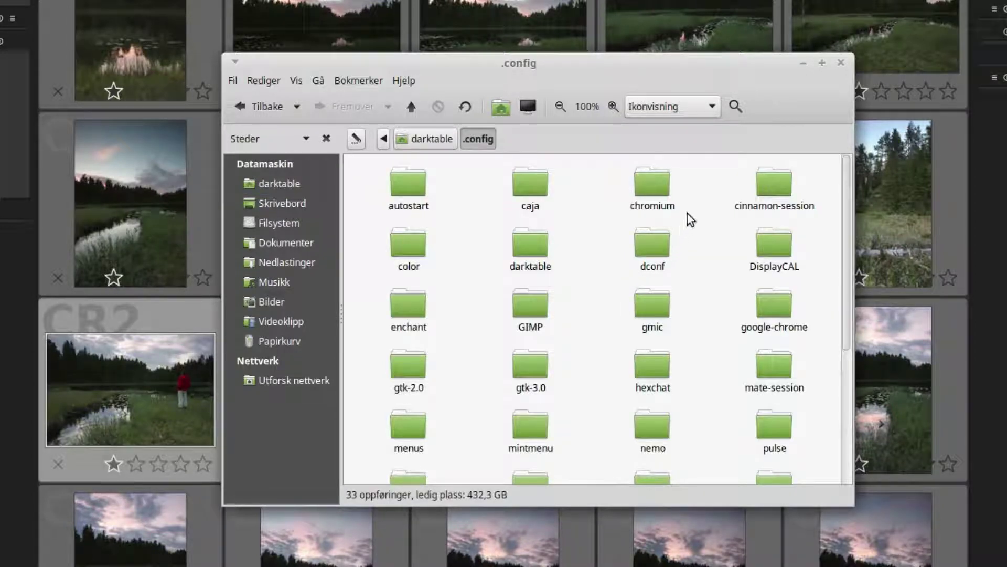
{"action": "left_click", "coordinate": [530, 247]}
{"action": "double_click", "coordinate": [530, 247]}
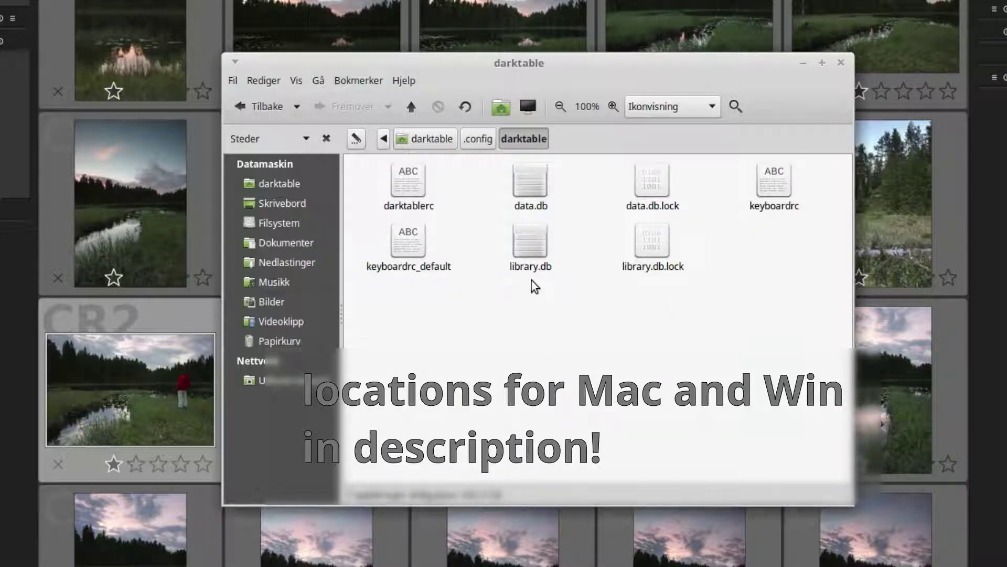
{"action": "left_click", "coordinate": [535, 243]}
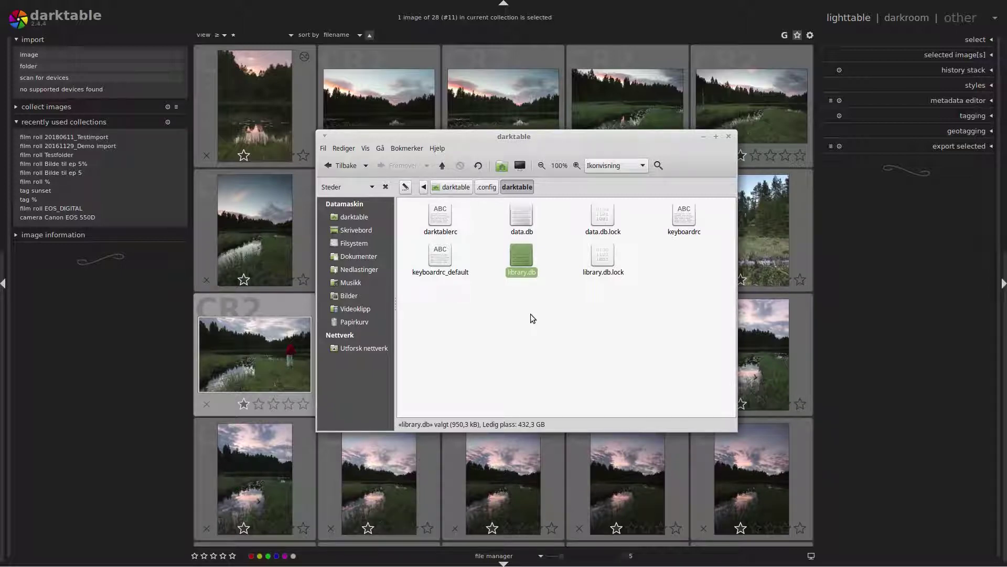
{"action": "left_click", "coordinate": [857, 344]}
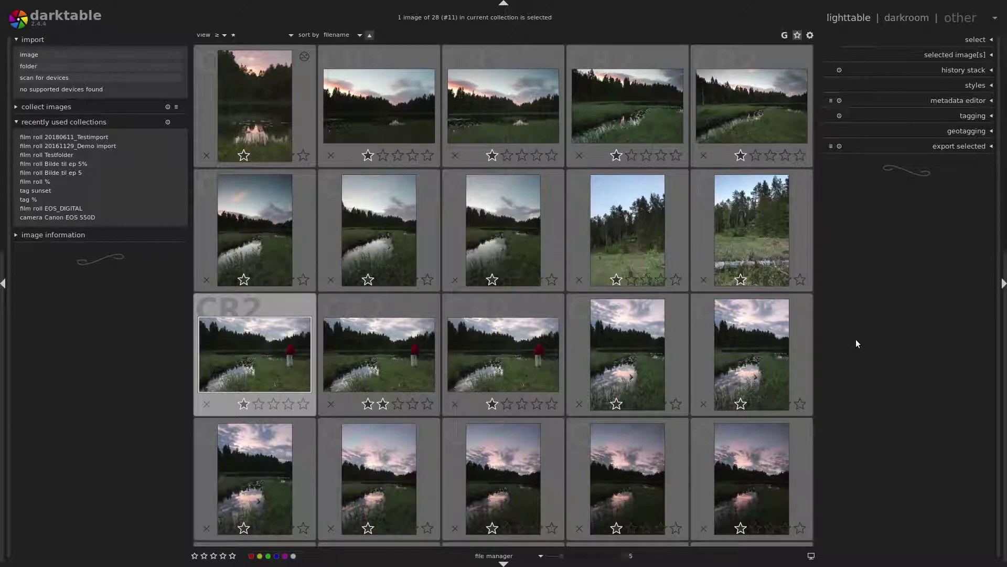
In the file manager, examine the raw file 20140421_Italia_0228.CR2 and its two XMP sidecars in Bilder/Darktable/Bilde til ep 5
{"action": "key", "text": "alt+Tab"}
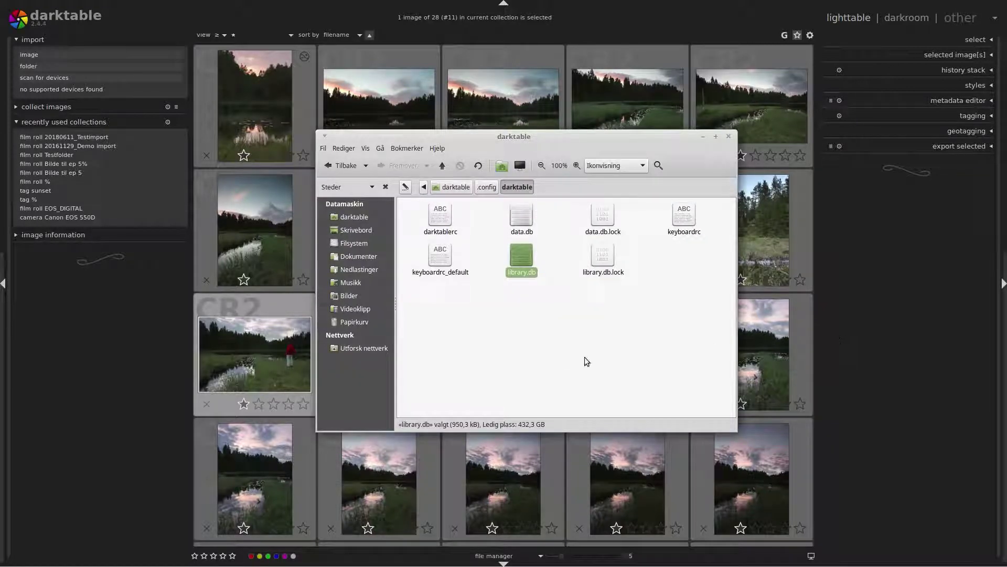
{"action": "left_click", "coordinate": [351, 295]}
{"action": "double_click", "coordinate": [447, 216]}
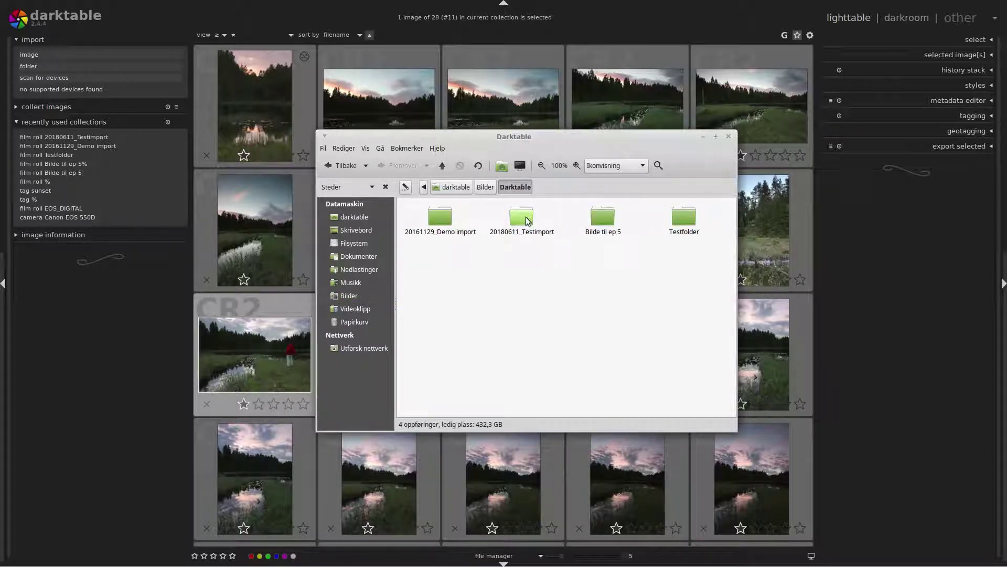
{"action": "double_click", "coordinate": [602, 216]}
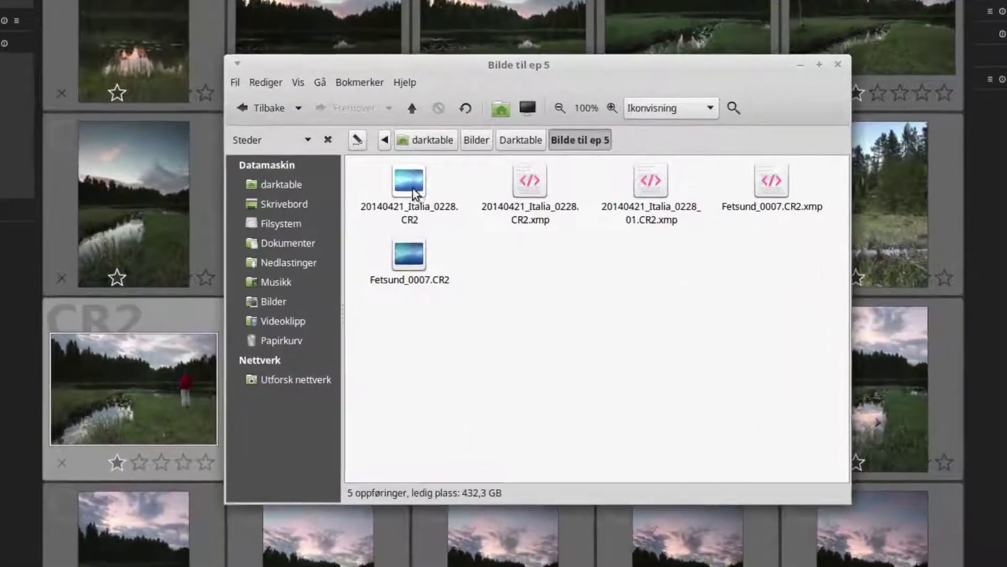
{"action": "left_click", "coordinate": [443, 221]}
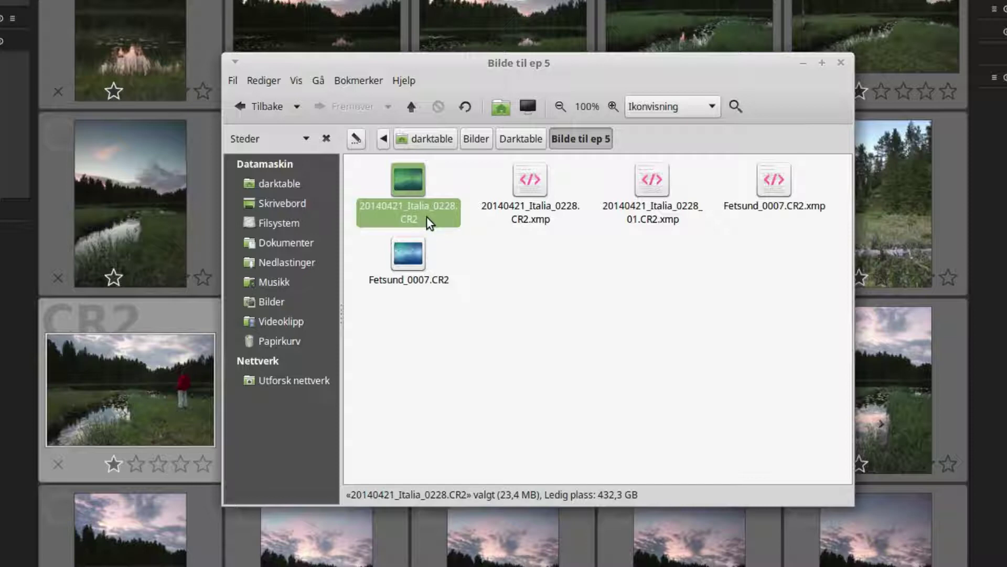
{"action": "left_click", "coordinate": [533, 190]}
{"action": "left_click", "coordinate": [648, 186]}
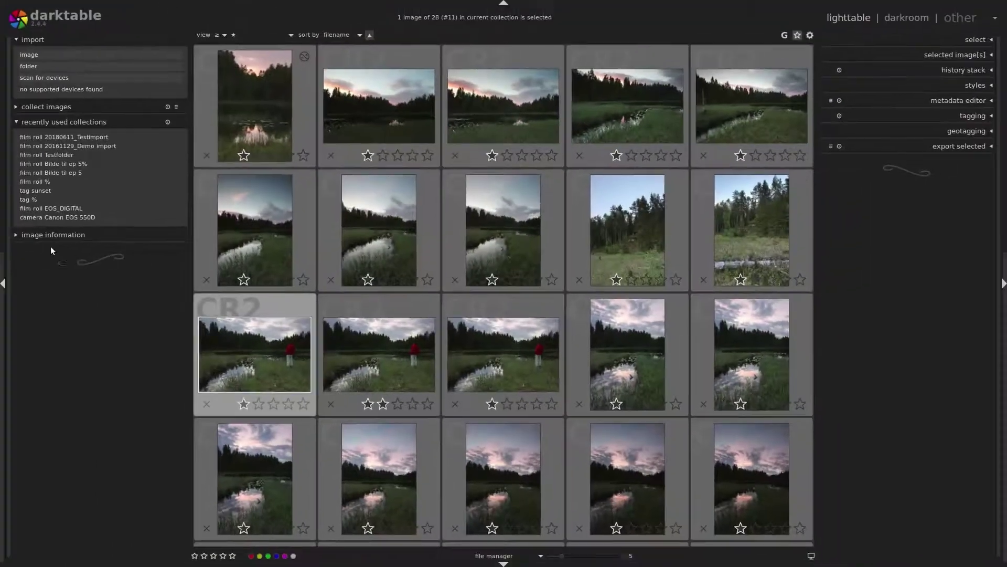
Show the film roll Bilde til ep 5 in darktable, and match its duplicated Italy image to the two XMP sidecars in the file manager
{"action": "left_click", "coordinate": [59, 172]}
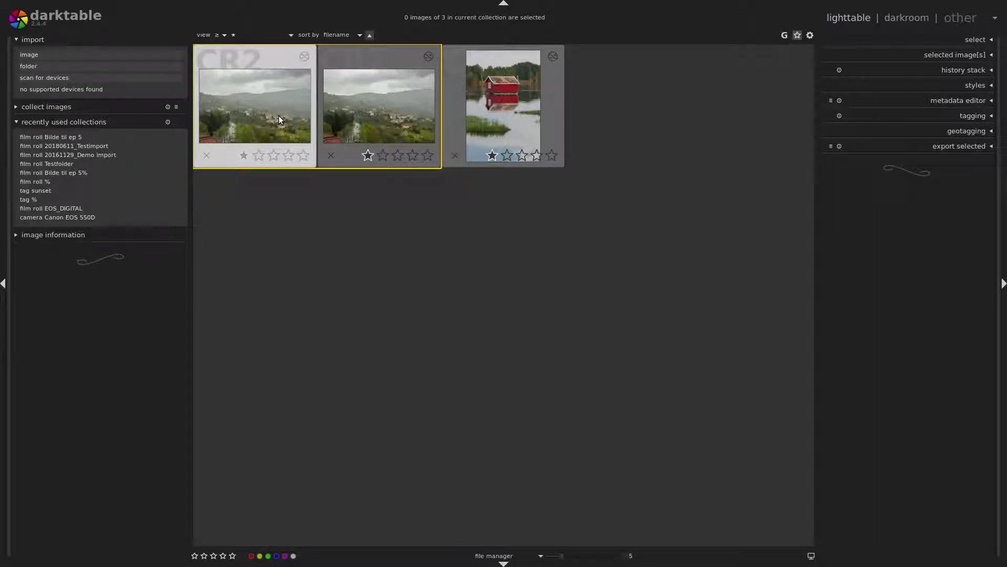
{"action": "key", "text": "alt+Tab"}
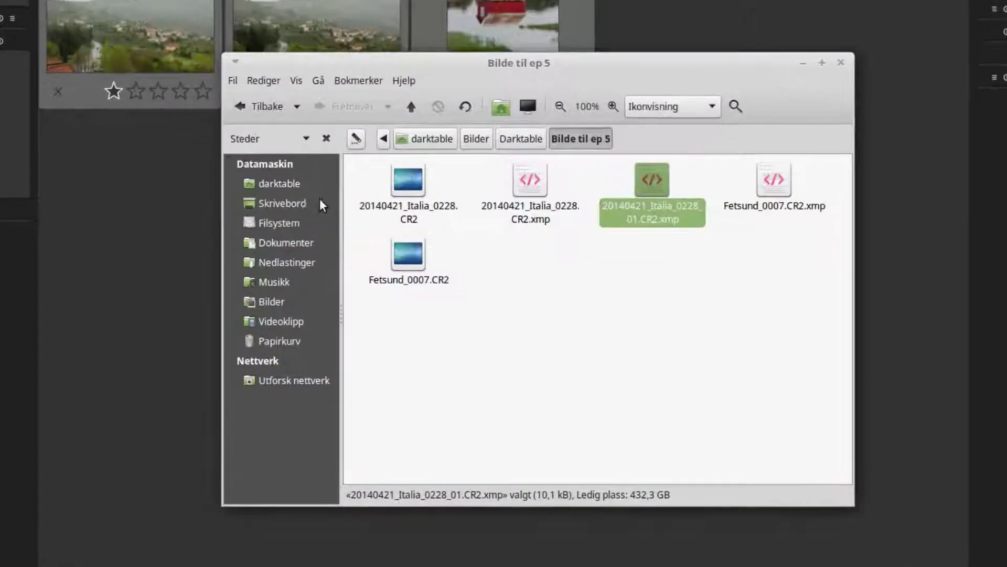
{"action": "left_click", "coordinate": [537, 209]}
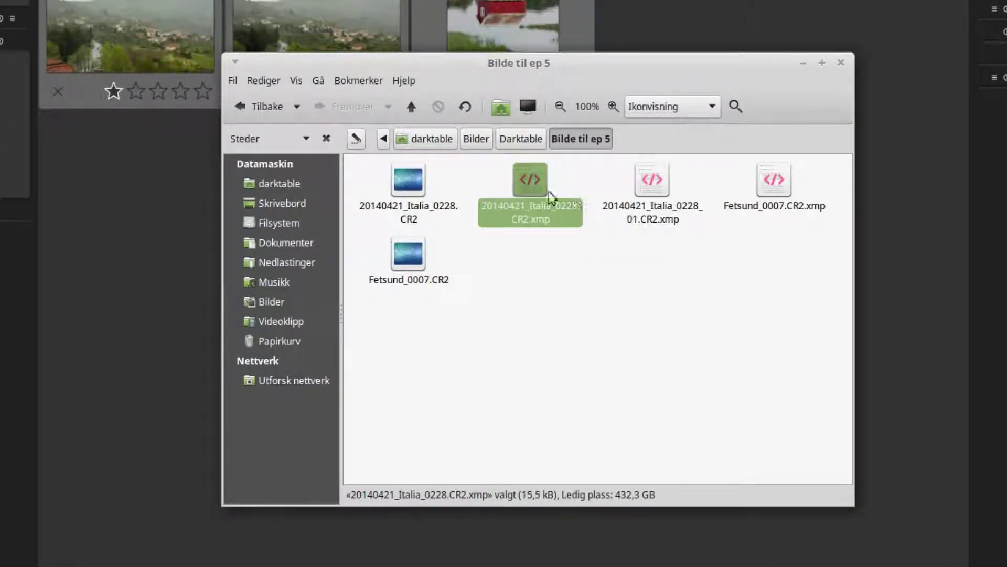
{"action": "left_click", "coordinate": [652, 188]}
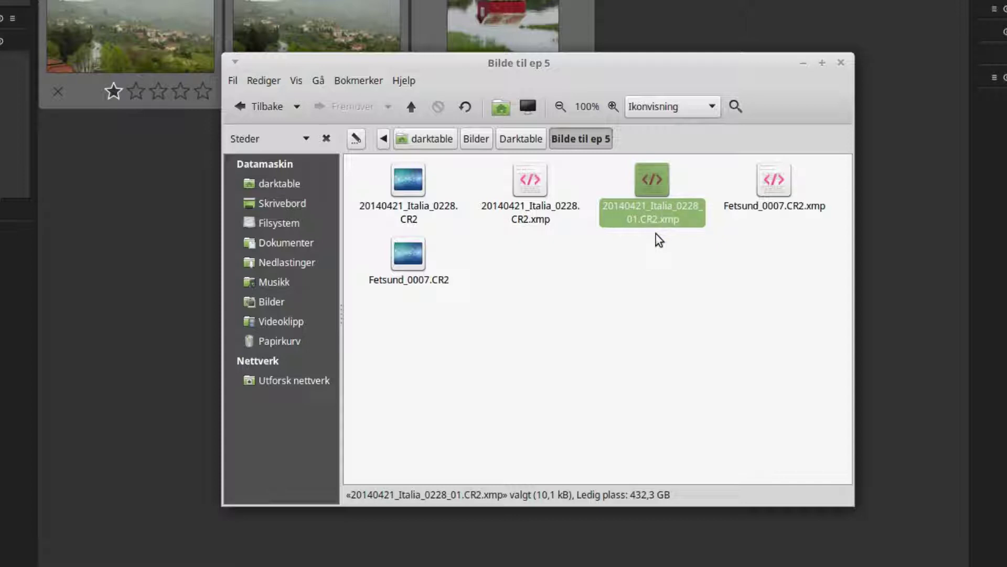
{"action": "left_click", "coordinate": [525, 188]}
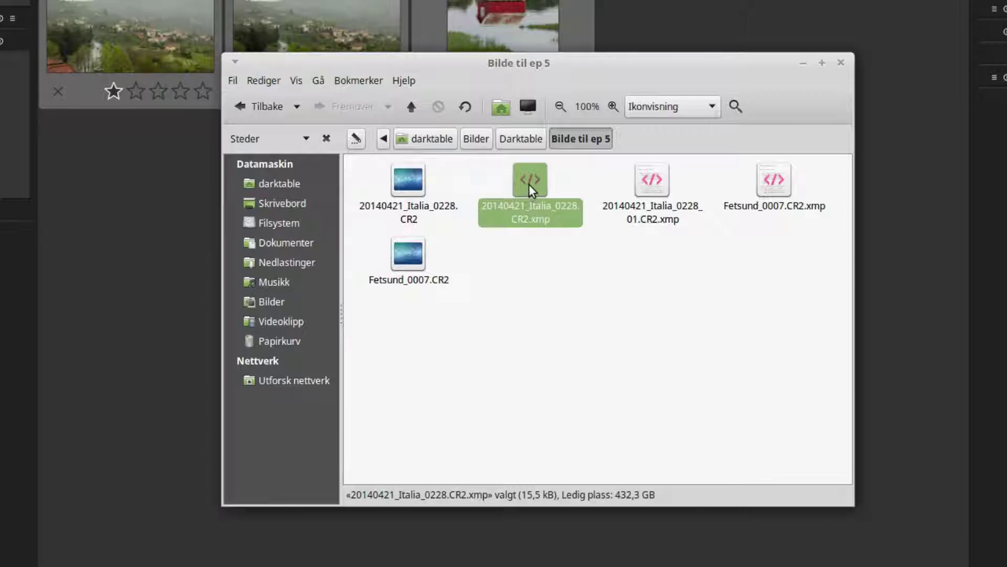
Open 20140421_Italia_0228.CR2.xmp in the text editor, examine its metadata and recorded module operations, and close it
{"action": "double_click", "coordinate": [529, 185]}
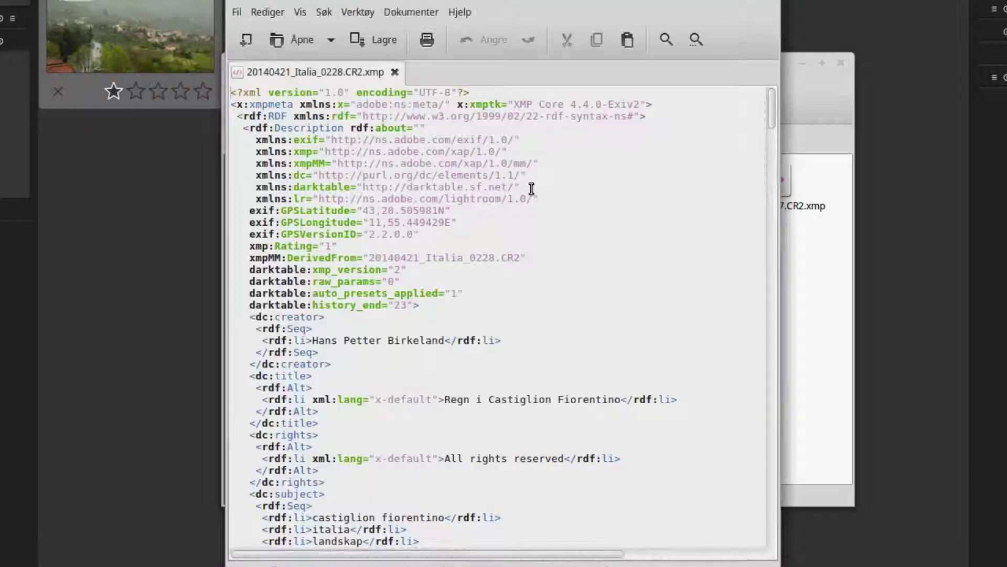
{"action": "left_click_drag", "start_coordinate": [771, 108], "coordinate": [782, 310]}
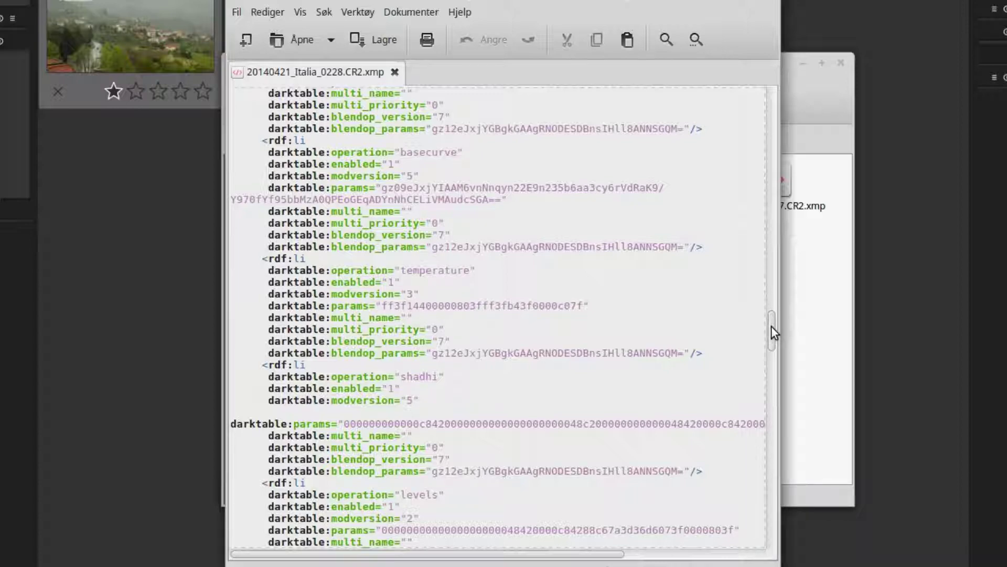
{"action": "left_click_drag", "start_coordinate": [771, 326], "coordinate": [777, 444]}
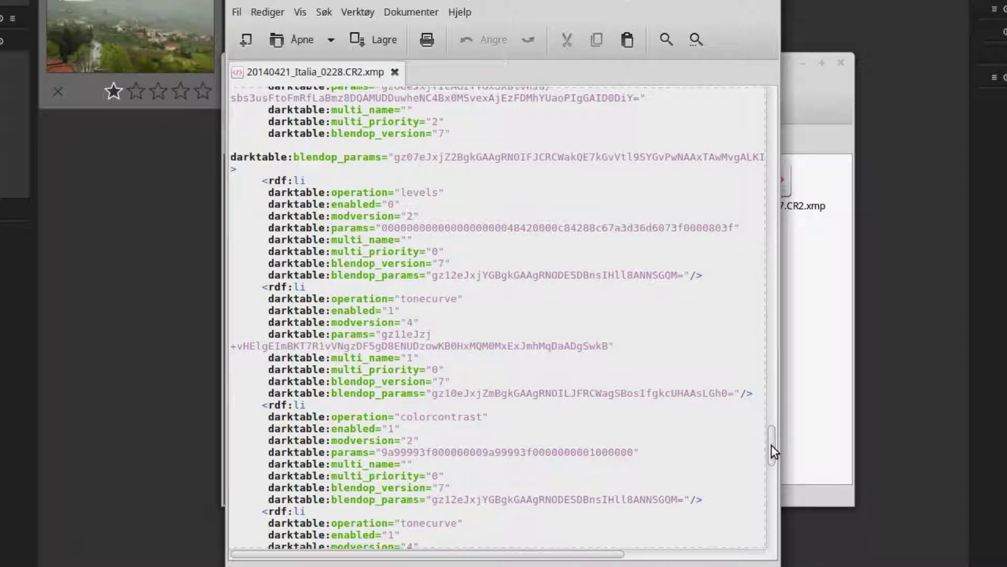
{"action": "scroll", "coordinate": [771, 449], "scroll_direction": "down", "scroll_amount": 3}
{"action": "scroll", "coordinate": [772, 503], "scroll_direction": "down", "scroll_amount": 3}
{"action": "scroll", "coordinate": [738, 219], "scroll_direction": "up", "scroll_amount": 15}
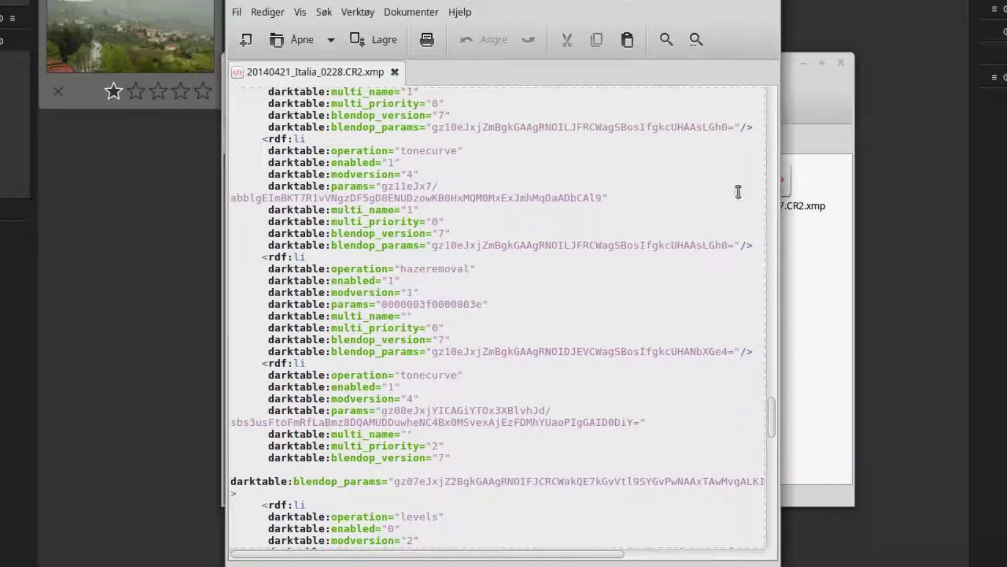
{"action": "left_click", "coordinate": [768, 3]}
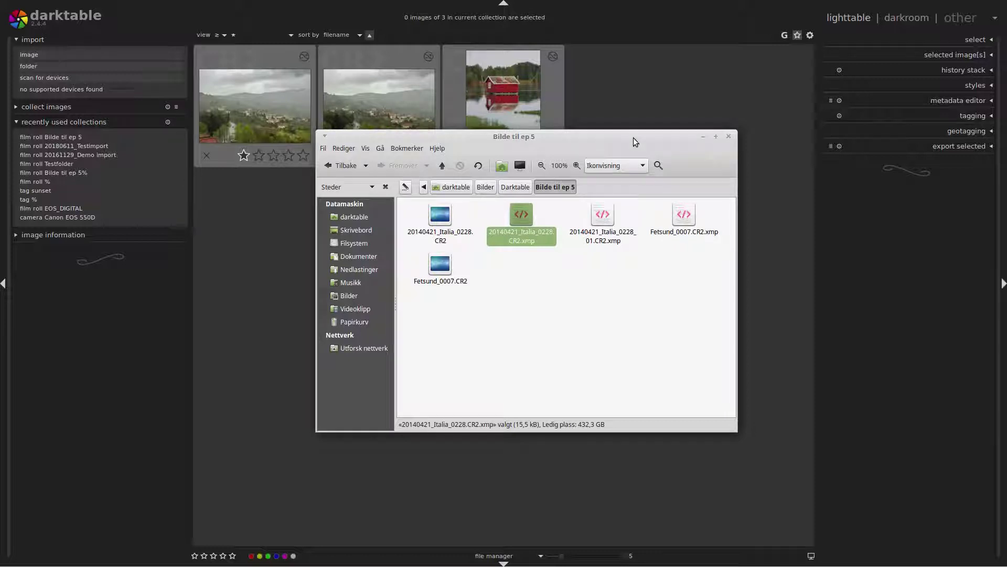
Close the file manager, open the red boathouse image in the darkroom and turn on the shadows and highlights module
{"action": "left_click", "coordinate": [728, 136]}
{"action": "double_click", "coordinate": [506, 111]}
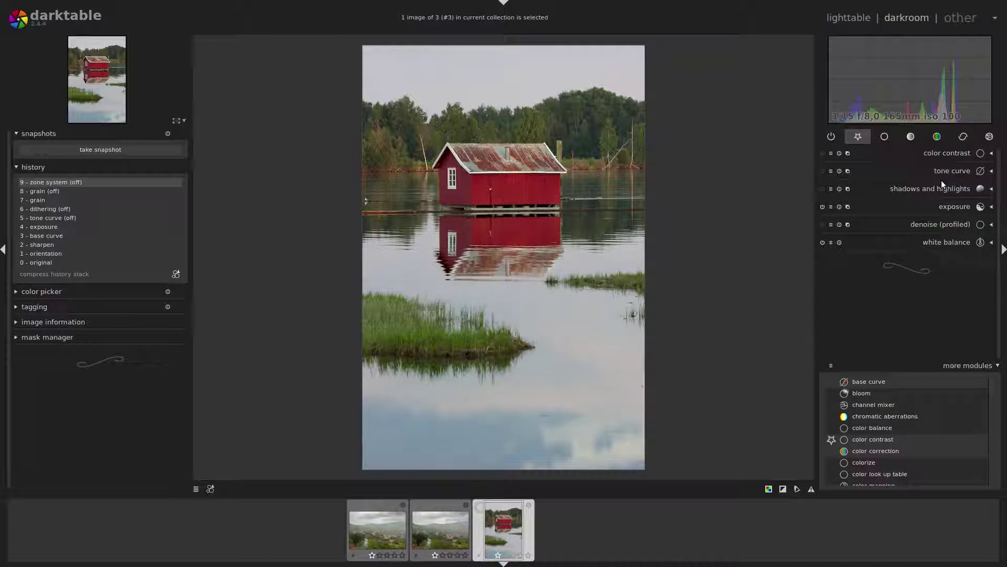
{"action": "left_click", "coordinate": [823, 189]}
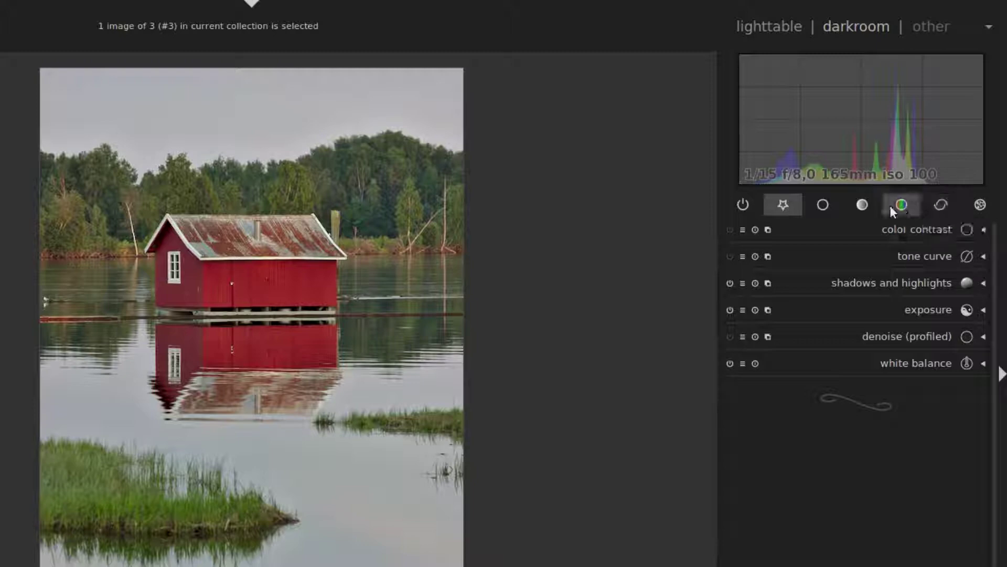
List only the active modules, and remove that filter to list all modules
{"action": "left_click", "coordinate": [743, 203]}
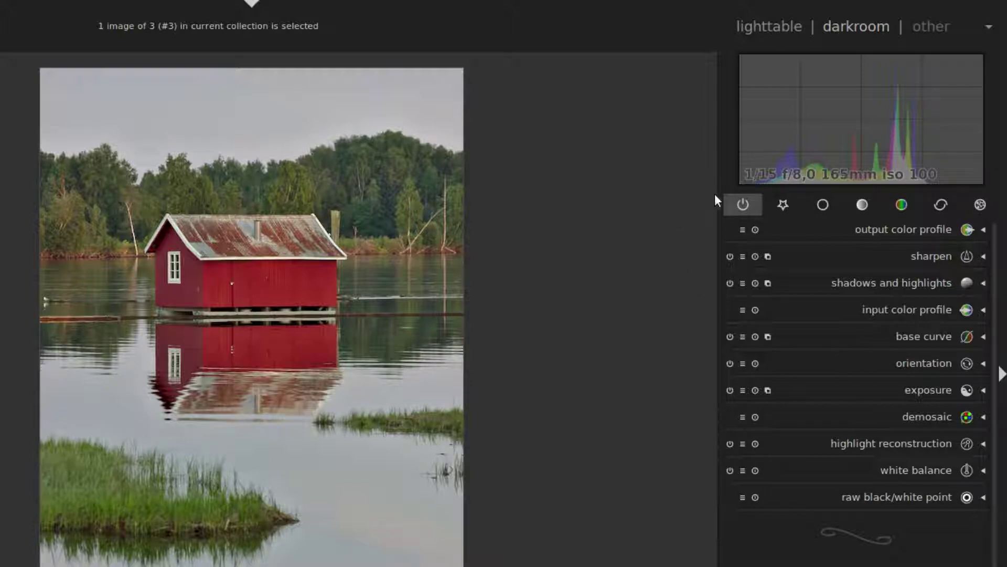
{"action": "left_click", "coordinate": [742, 204]}
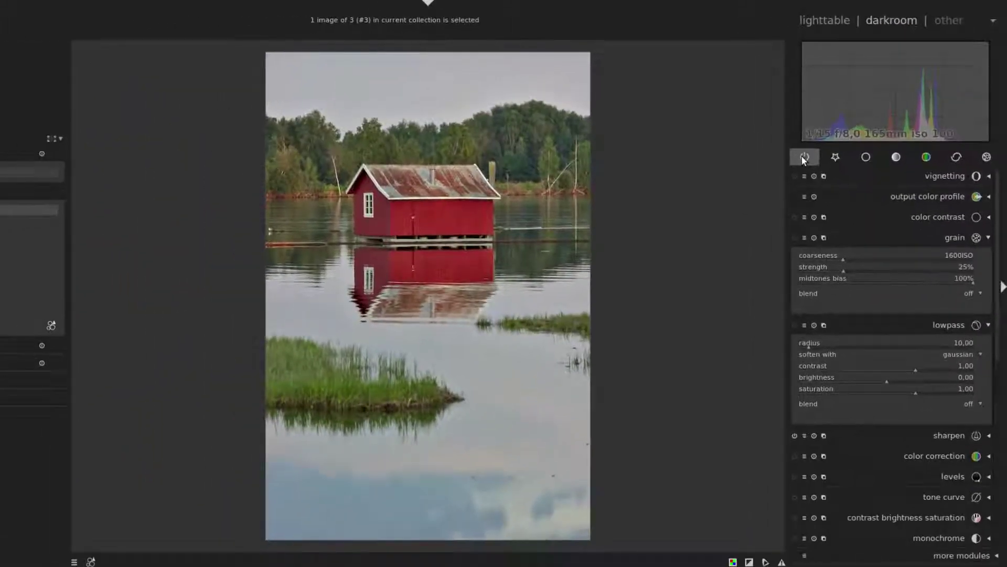
Collapse the expanded grain and lowpass modules, and look through the full module list down to raw black/white point
{"action": "left_click", "coordinate": [954, 238]}
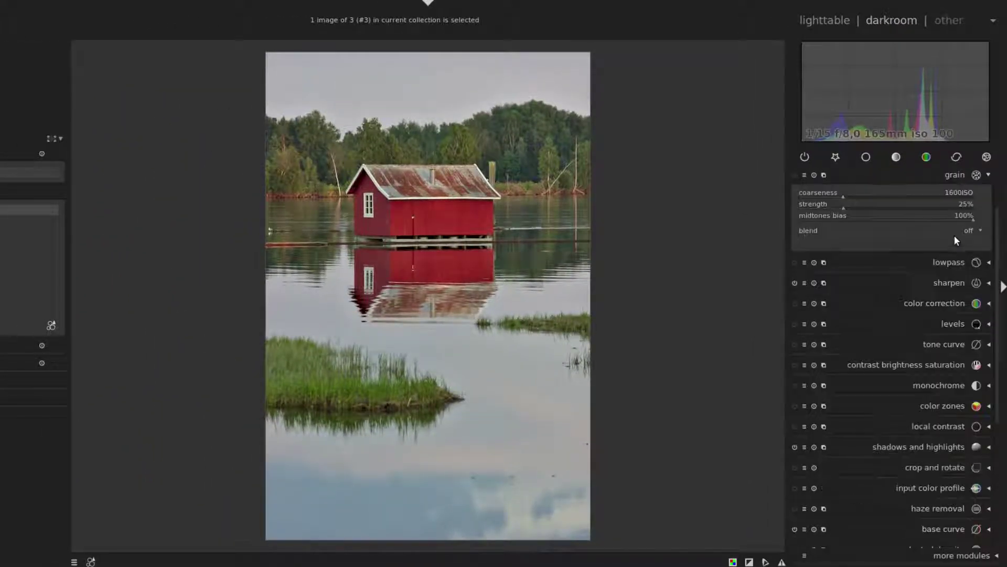
{"action": "left_click", "coordinate": [955, 174]}
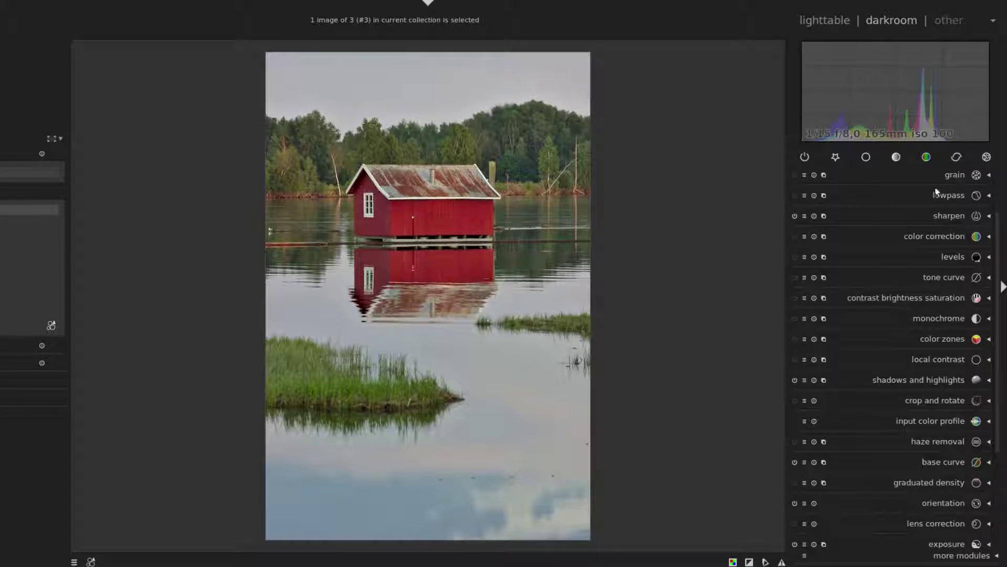
{"action": "left_click_drag", "start_coordinate": [1000, 232], "coordinate": [1002, 288]}
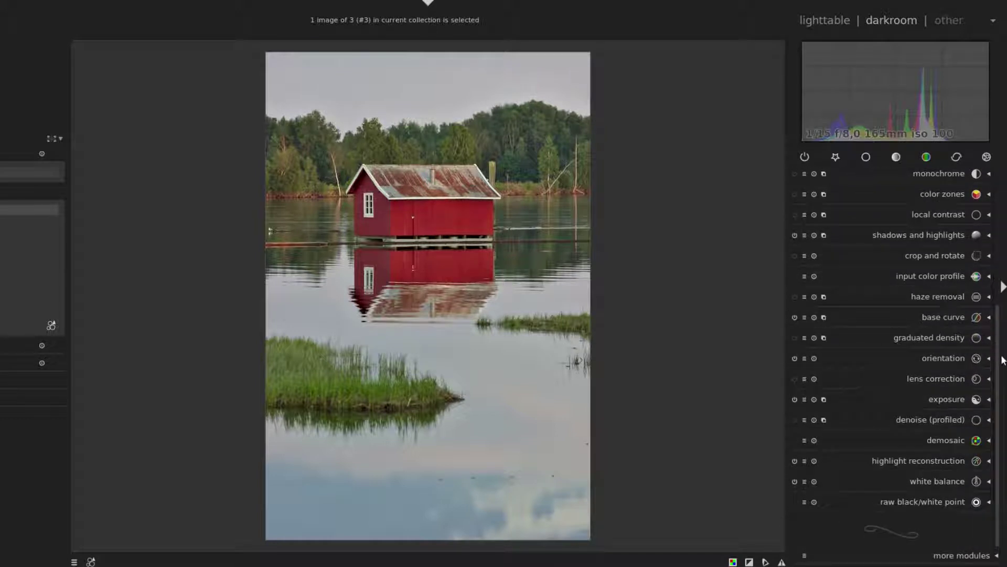
{"action": "left_click_drag", "start_coordinate": [998, 346], "coordinate": [990, 398]}
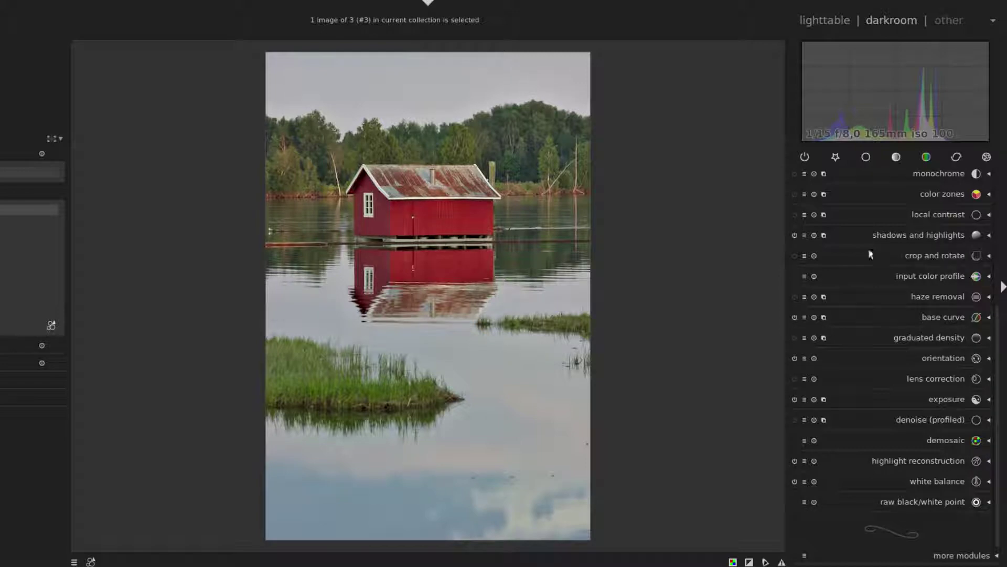
List only the favorite modules, and in color contrast set green vs magenta to 1.55 and blue vs yellow to 1.60
{"action": "left_click", "coordinate": [836, 156]}
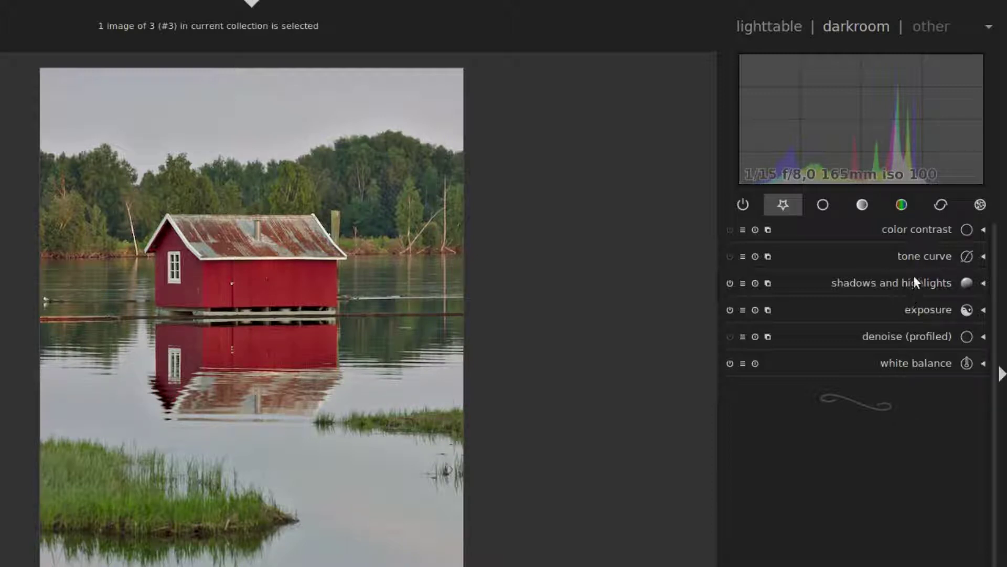
{"action": "left_click", "coordinate": [915, 229]}
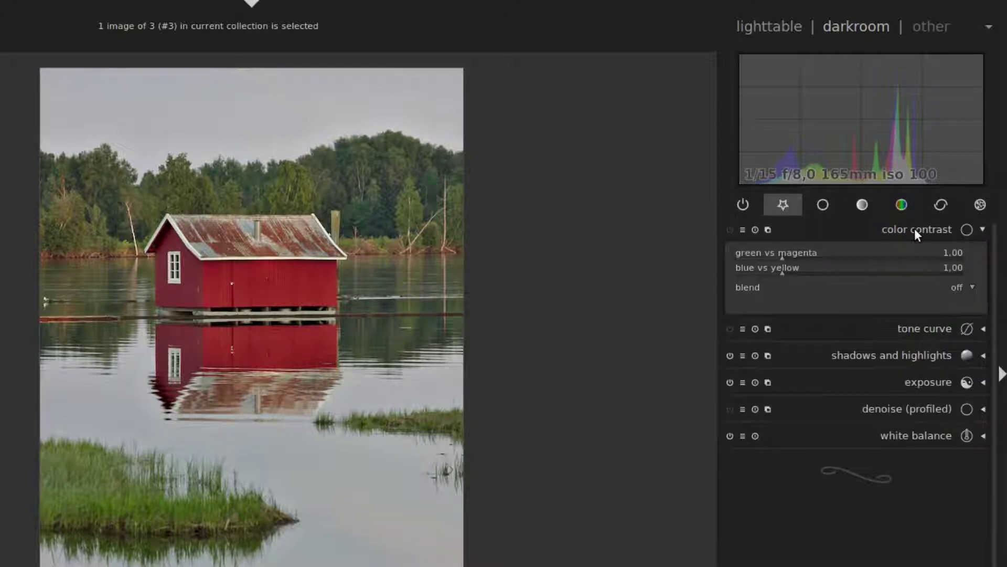
{"action": "left_click_drag", "start_coordinate": [783, 273], "coordinate": [801, 256]}
{"action": "left_click", "coordinate": [807, 256]}
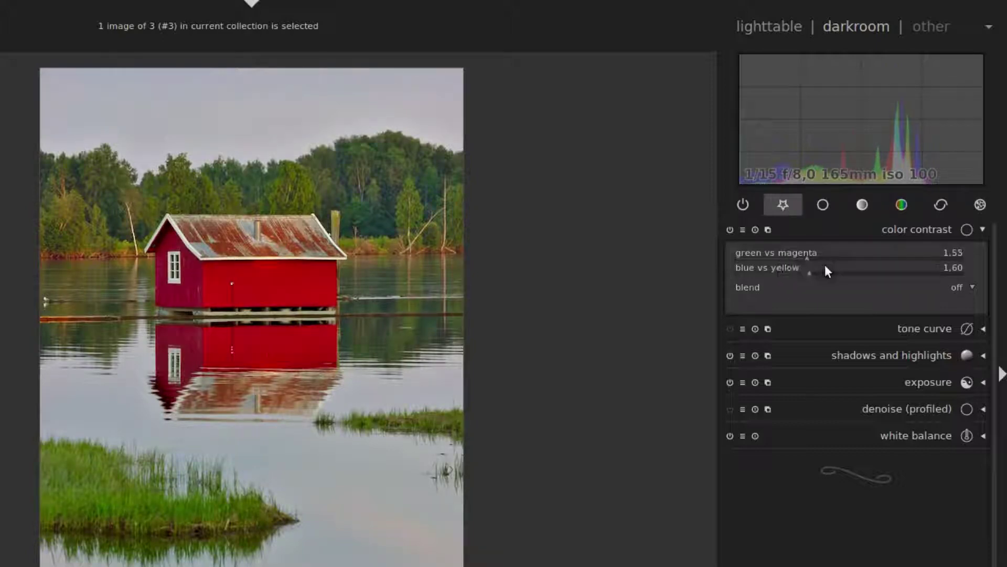
Lower the exposure to -0.91 EV, and pull the midpoint of the tone curve's L channel slightly down to darken the midtones
{"action": "left_click", "coordinate": [907, 382]}
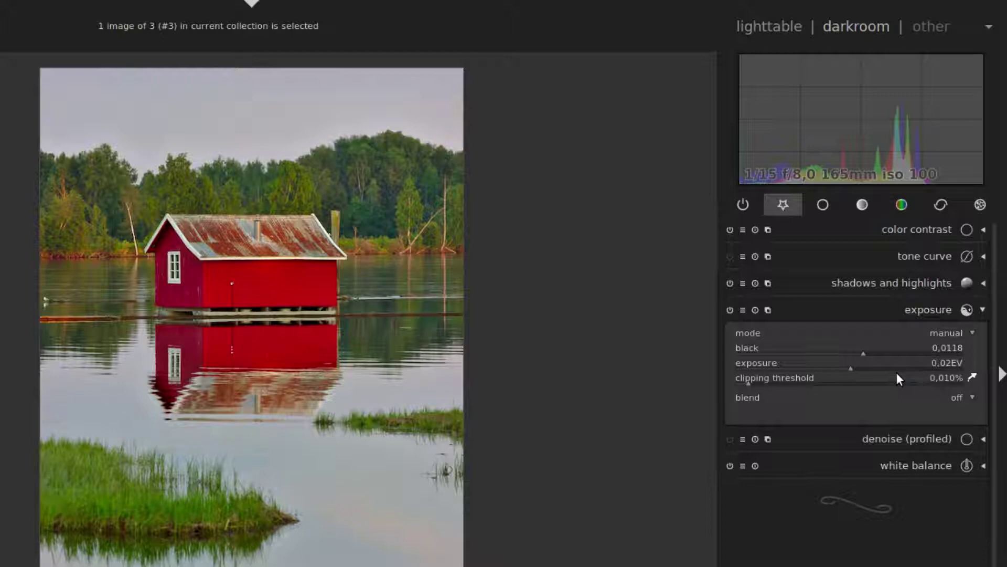
{"action": "left_click_drag", "start_coordinate": [854, 366], "coordinate": [814, 371]}
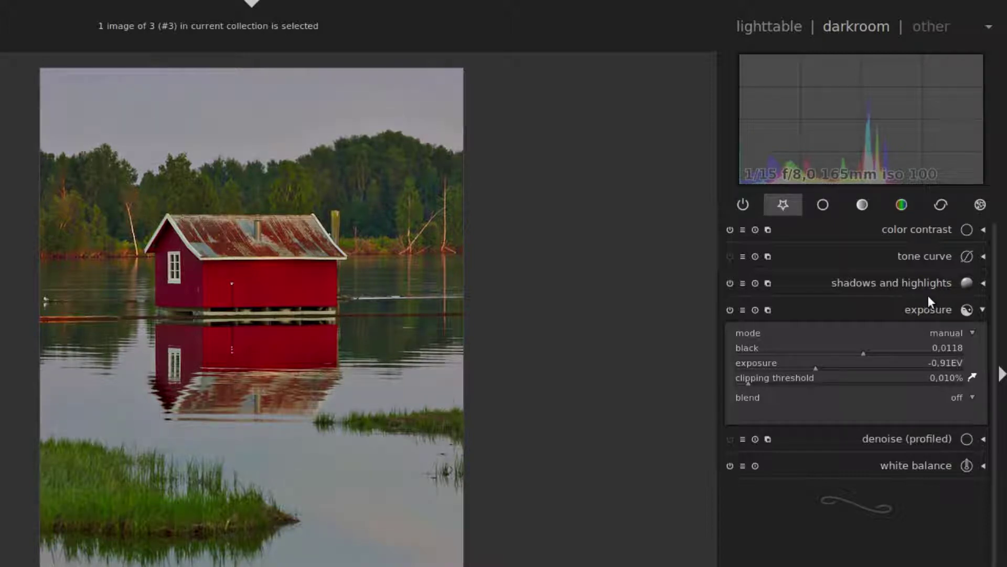
{"action": "left_click", "coordinate": [907, 257]}
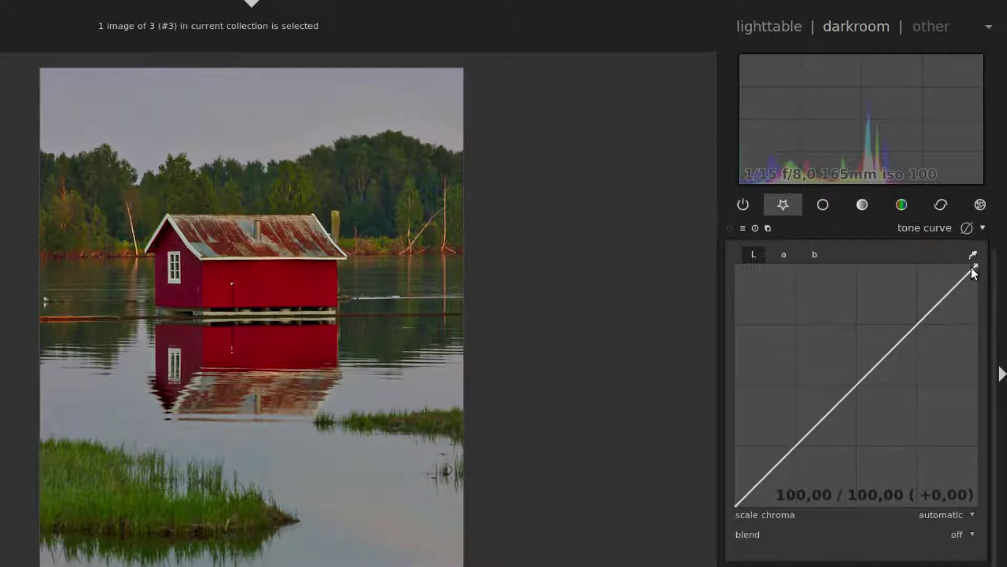
{"action": "left_click_drag", "start_coordinate": [855, 385], "coordinate": [860, 402]}
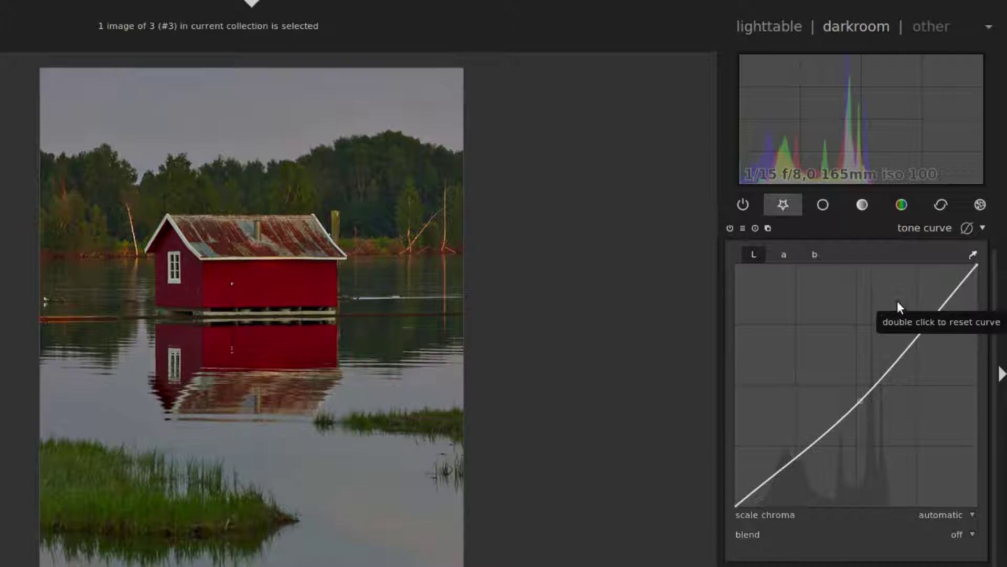
Replace the open tone curve settings with those of color contrast, and list only the active modules
{"action": "left_click", "coordinate": [911, 229]}
{"action": "left_click", "coordinate": [911, 229]}
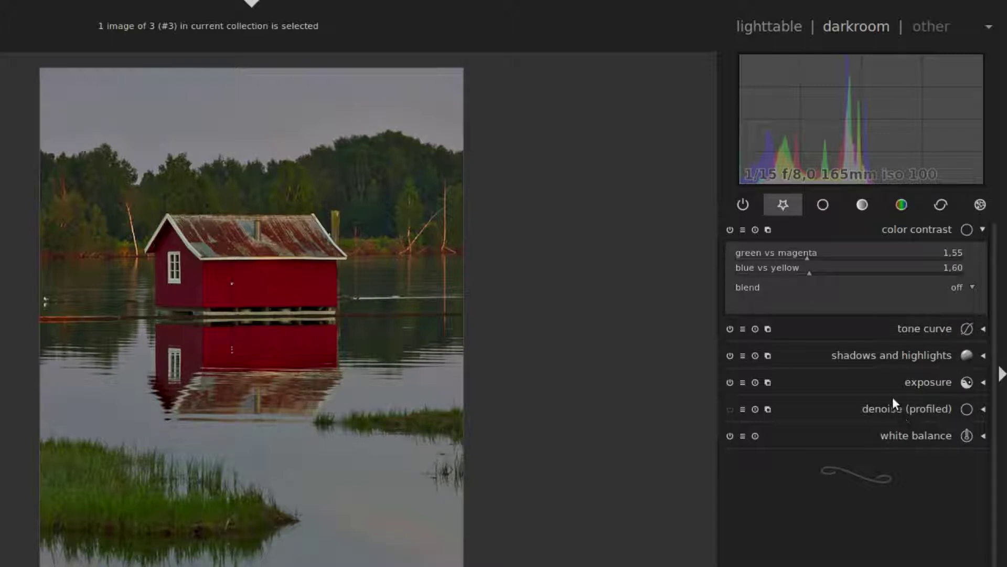
{"action": "left_click", "coordinate": [742, 204]}
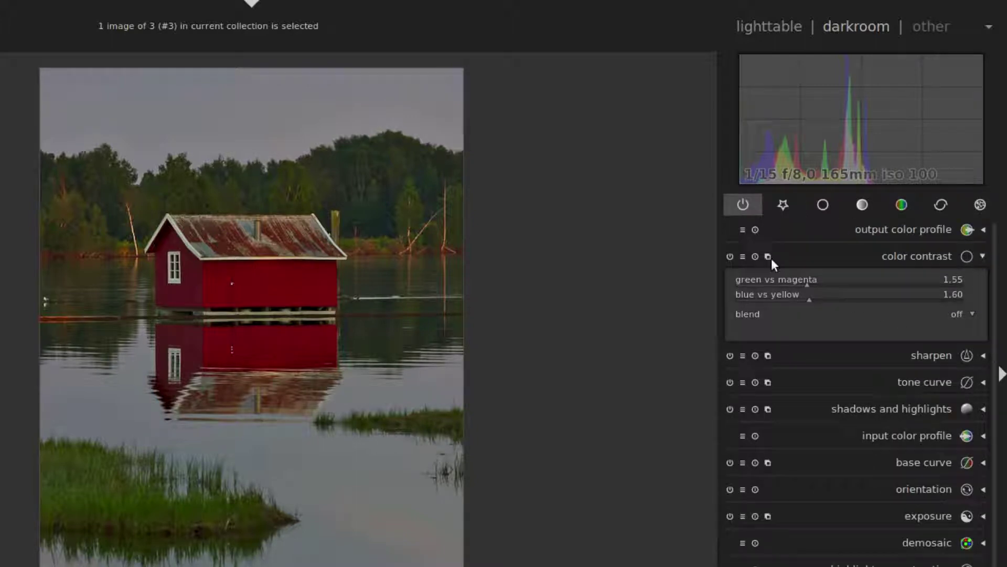